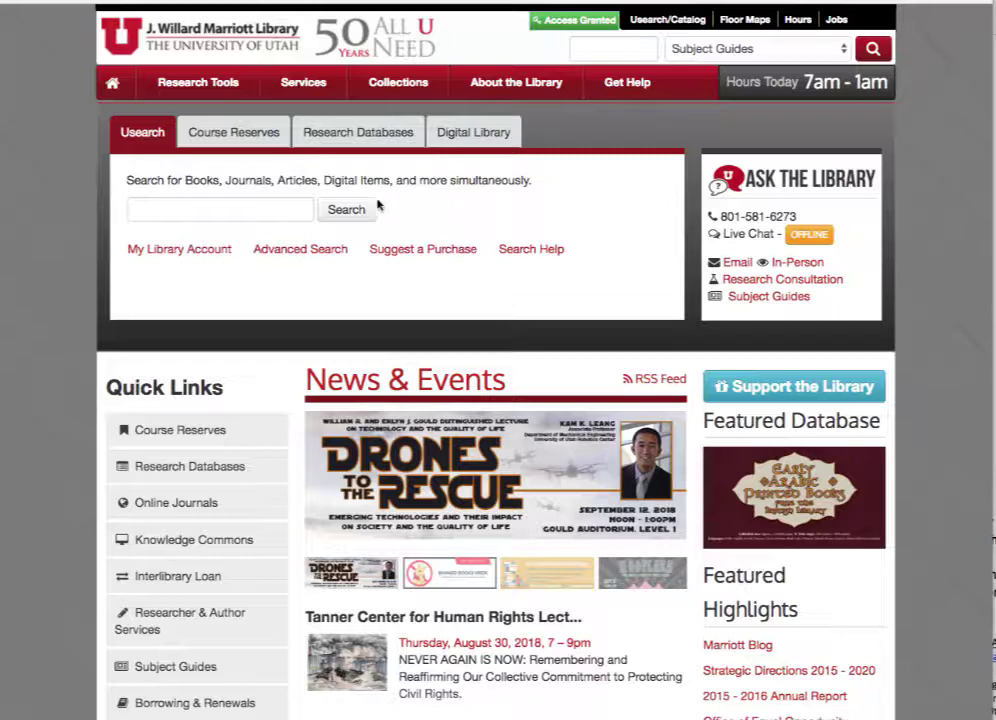
Step: Show the Research Databases panel and look through the subject and type lists without choosing
{"action": "left_click", "coordinate": [349, 136]}
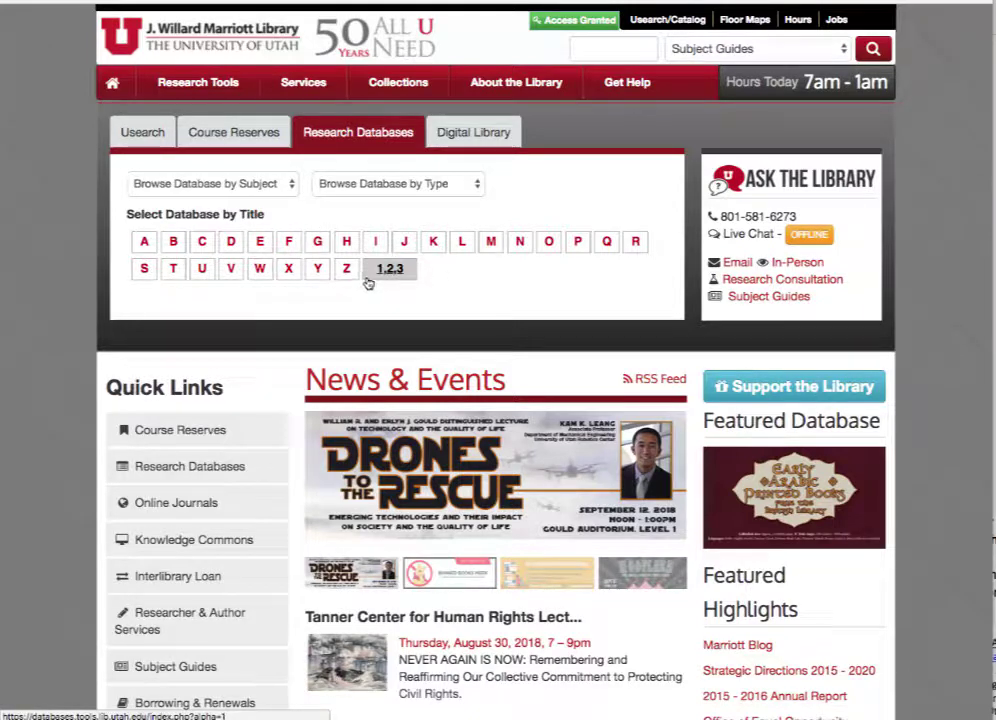
{"action": "left_click", "coordinate": [292, 186]}
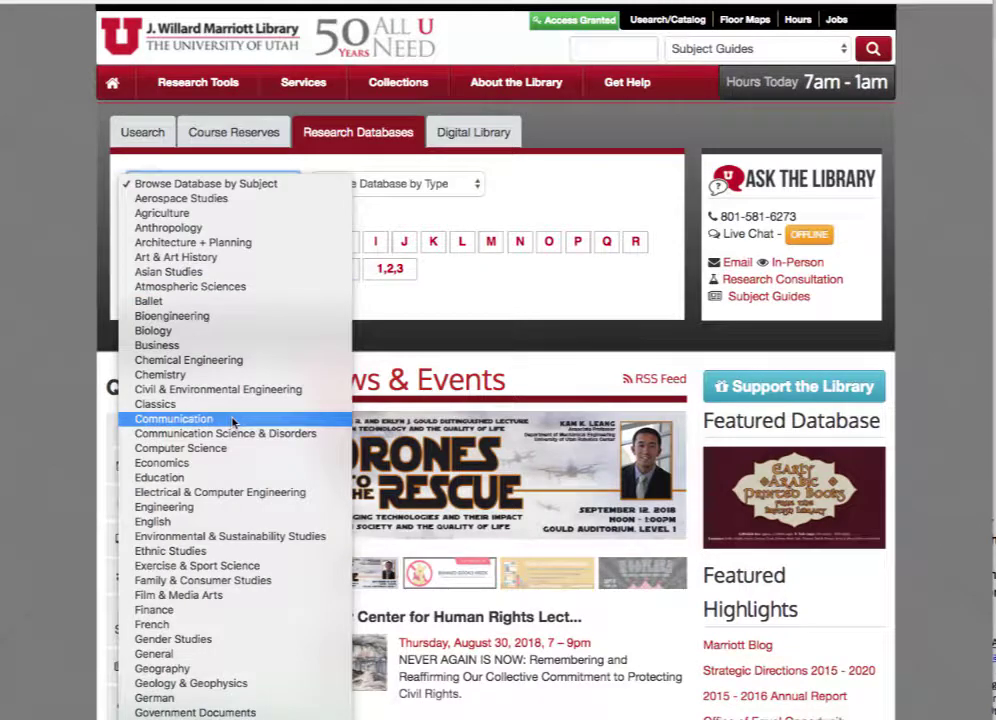
{"action": "scroll", "coordinate": [262, 488], "scroll_direction": "down", "scroll_amount": 10}
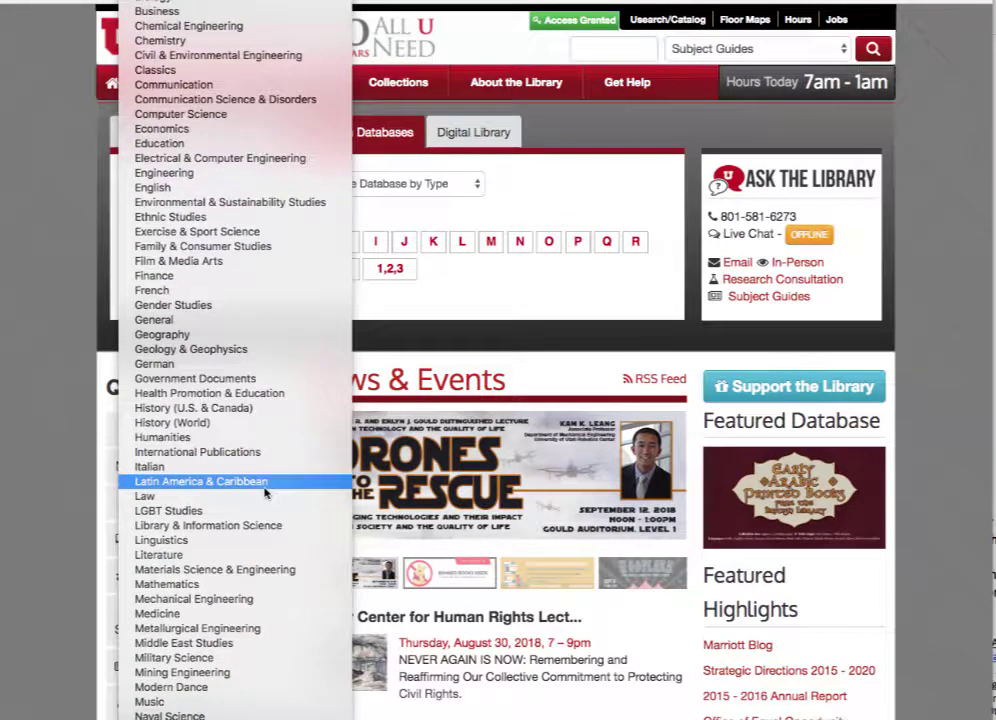
{"action": "scroll", "coordinate": [275, 510], "scroll_direction": "down", "scroll_amount": 8}
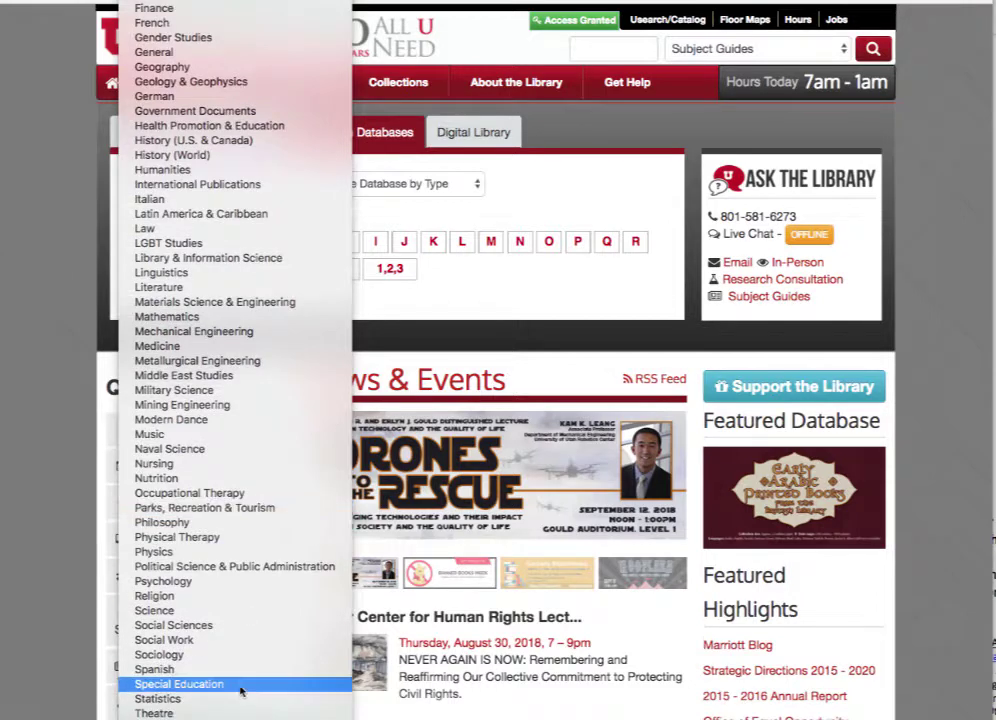
{"action": "left_click", "coordinate": [527, 193]}
{"action": "left_click", "coordinate": [442, 187]}
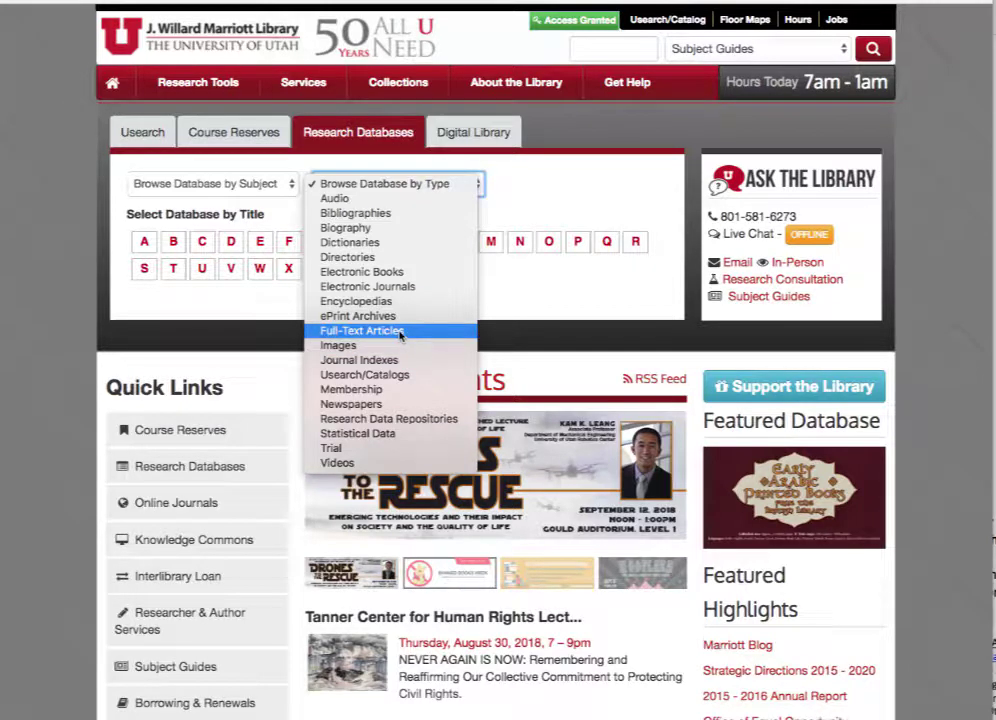
{"action": "left_click", "coordinate": [562, 170]}
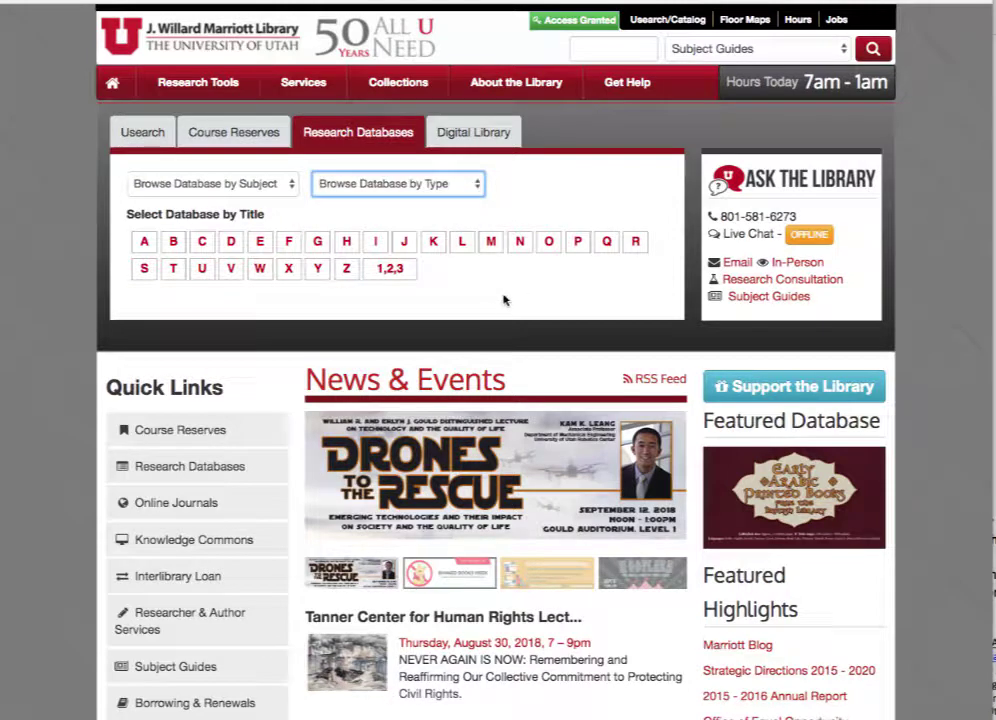
Step: List databases starting with S and scroll down to Social Work Abstracts and Sociological Abstracts
{"action": "left_click", "coordinate": [144, 269]}
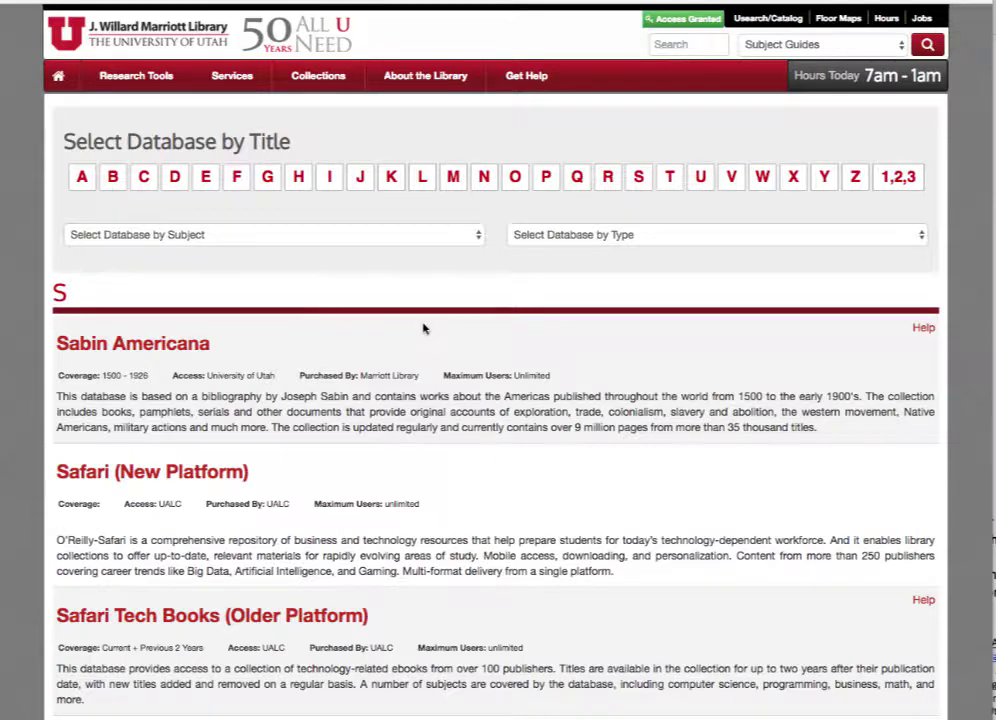
{"action": "scroll", "coordinate": [455, 330], "scroll_direction": "down", "scroll_amount": 4}
{"action": "scroll", "coordinate": [464, 334], "scroll_direction": "down", "scroll_amount": 2}
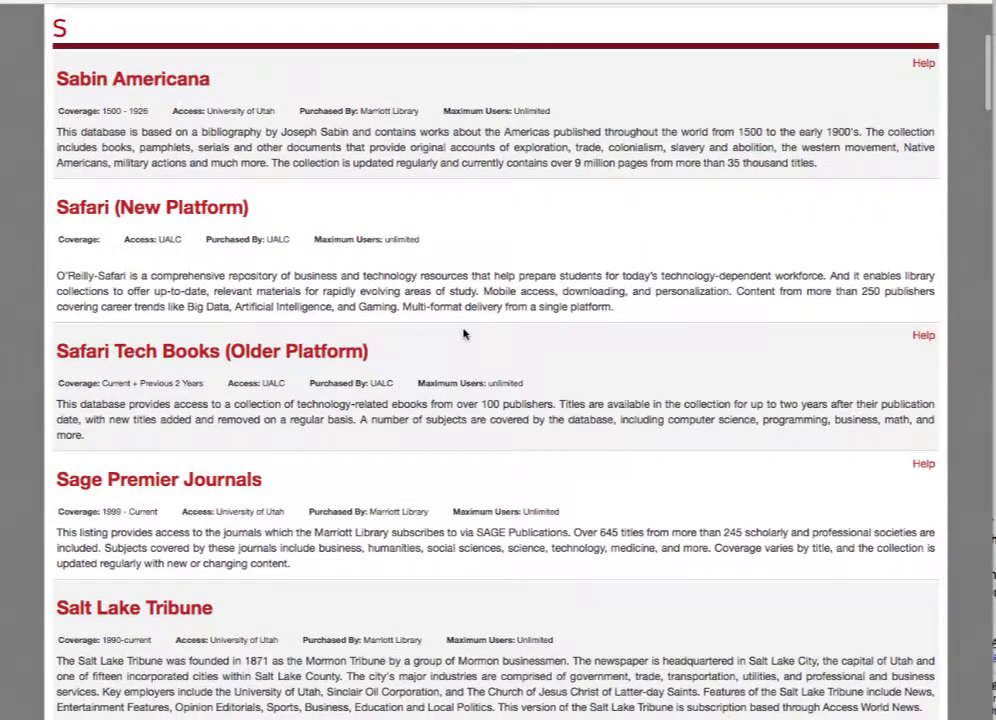
{"action": "scroll", "coordinate": [464, 334], "scroll_direction": "down", "scroll_amount": 7}
{"action": "scroll", "coordinate": [464, 334], "scroll_direction": "down", "scroll_amount": 2}
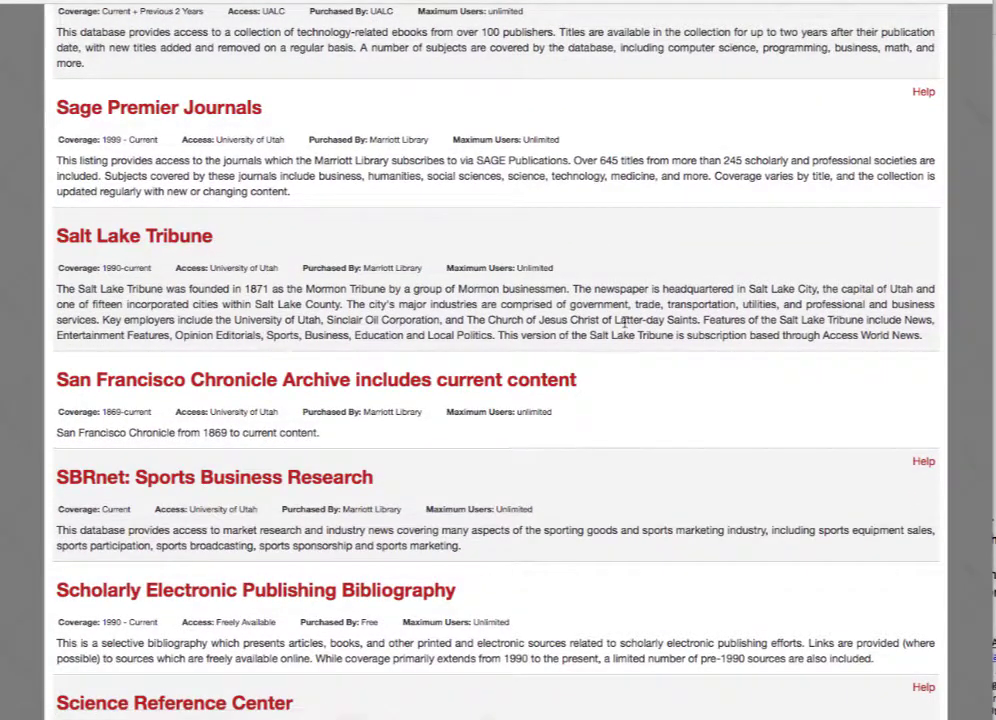
{"action": "scroll", "coordinate": [646, 328], "scroll_direction": "down", "scroll_amount": 7}
{"action": "scroll", "coordinate": [646, 330], "scroll_direction": "down", "scroll_amount": 8}
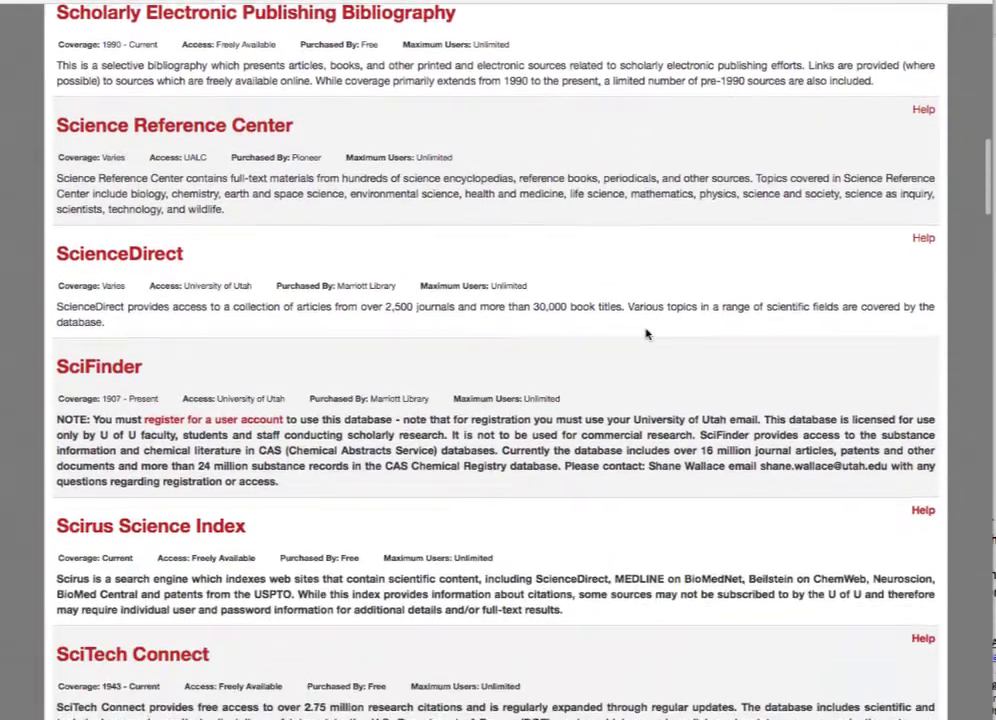
{"action": "scroll", "coordinate": [621, 341], "scroll_direction": "down", "scroll_amount": 9}
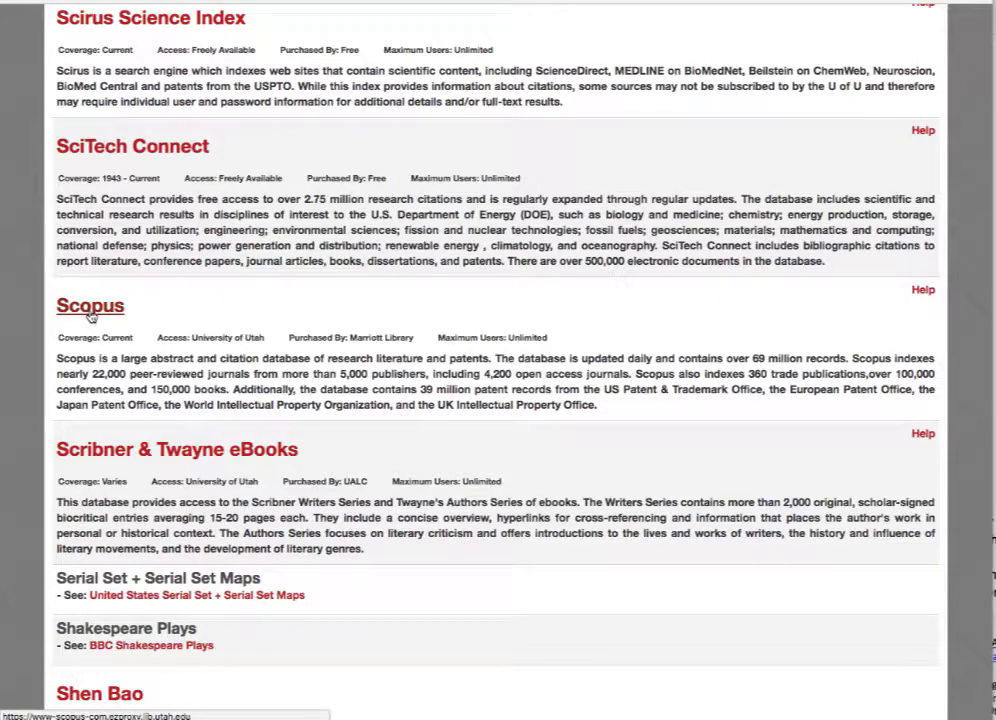
{"action": "scroll", "coordinate": [549, 356], "scroll_direction": "down", "scroll_amount": 6}
{"action": "scroll", "coordinate": [549, 356], "scroll_direction": "down", "scroll_amount": 8}
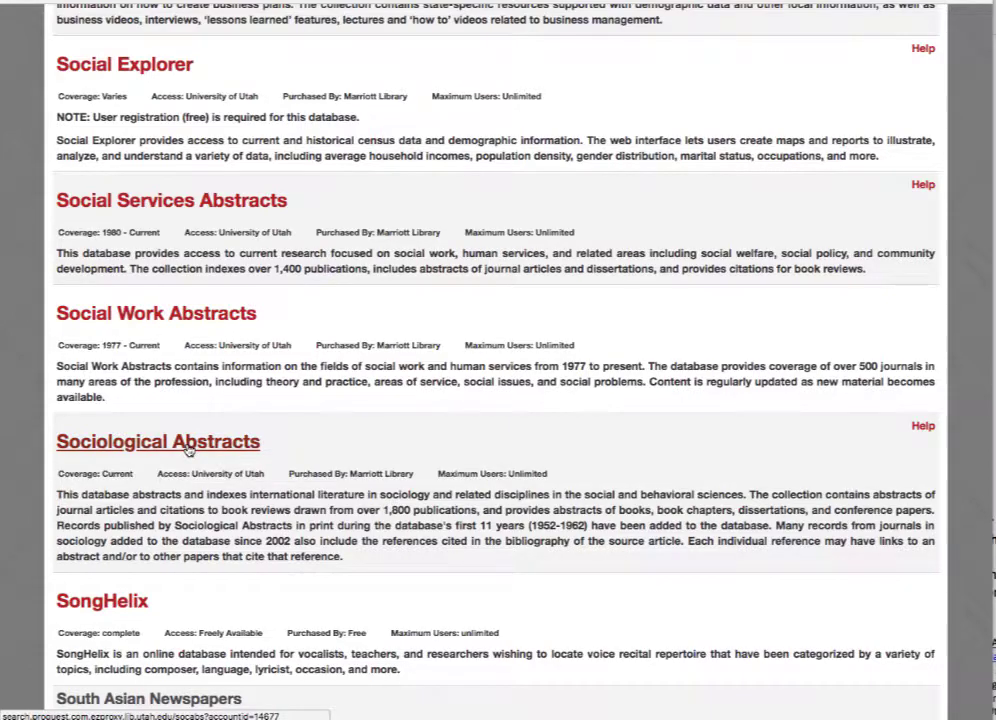
Step: Open Sociological Abstracts and search for 'meditation AND therapy'
{"action": "left_click", "coordinate": [188, 450]}
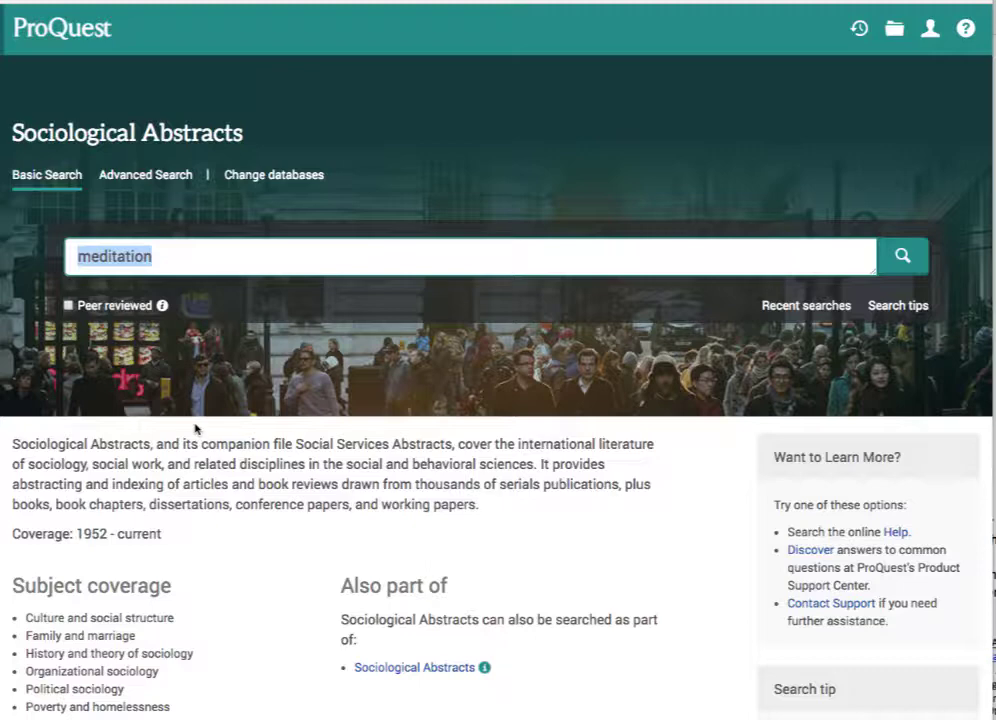
{"action": "left_click", "coordinate": [187, 262]}
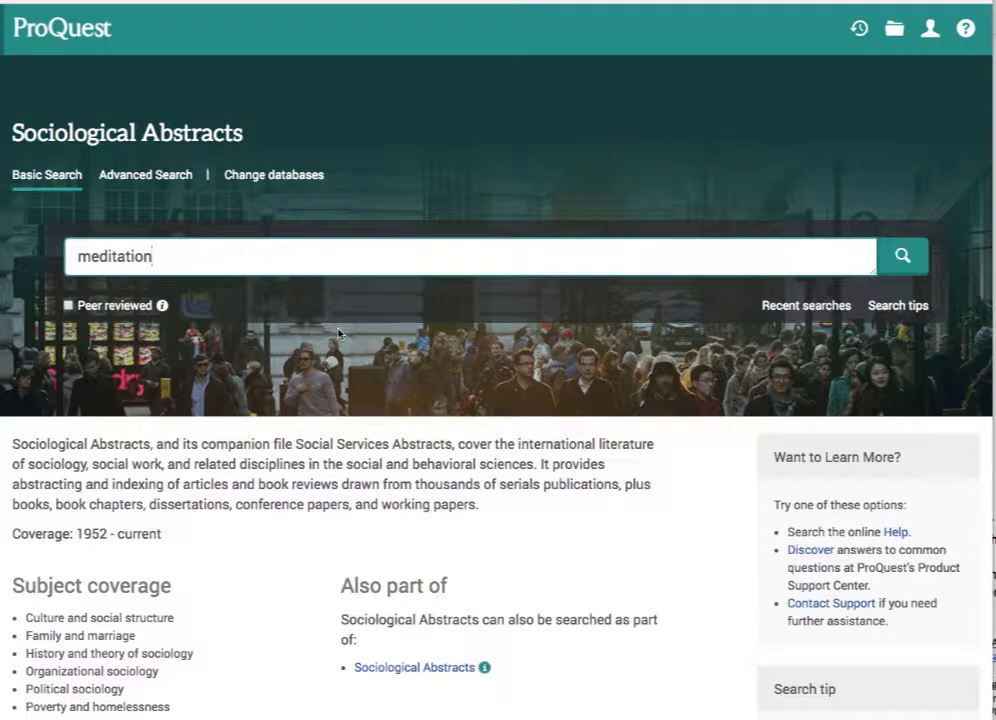
{"action": "type", "text": "AND therapy"}
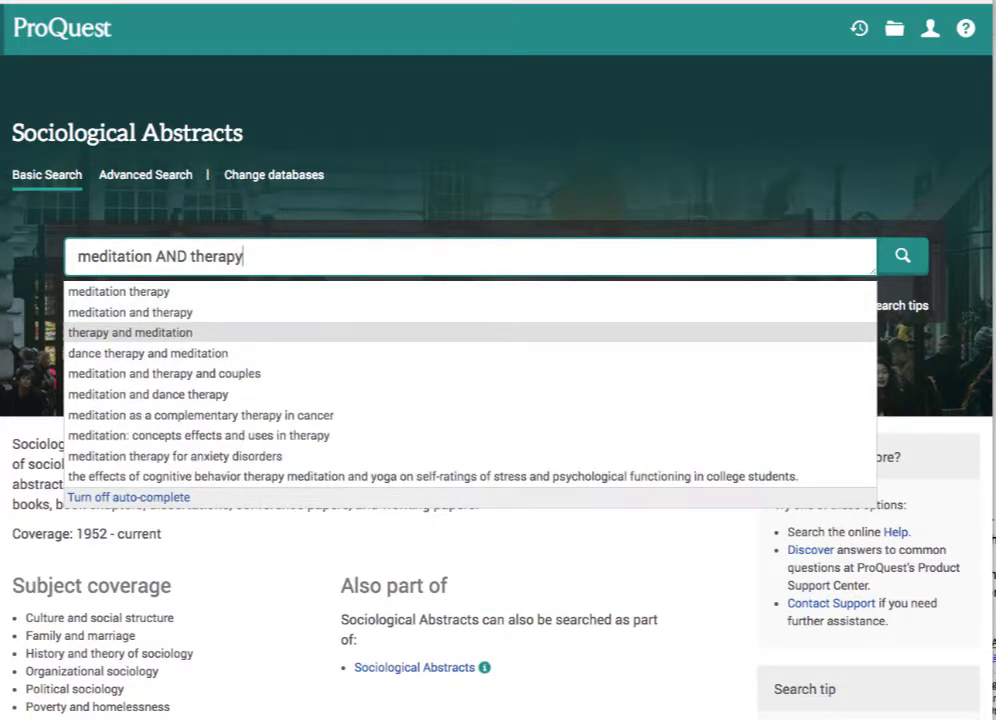
{"action": "left_click", "coordinate": [902, 257]}
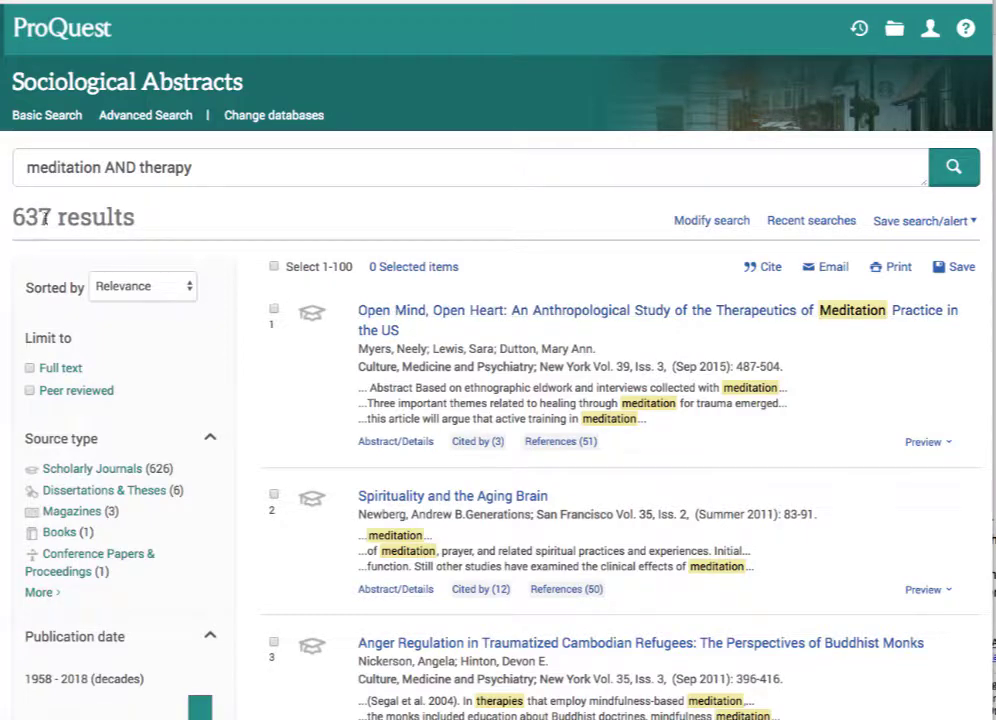
Step: Check the 637 result count and expand the Subject facet in the sidebar
{"action": "left_click_drag", "start_coordinate": [57, 218], "coordinate": [12, 217]}
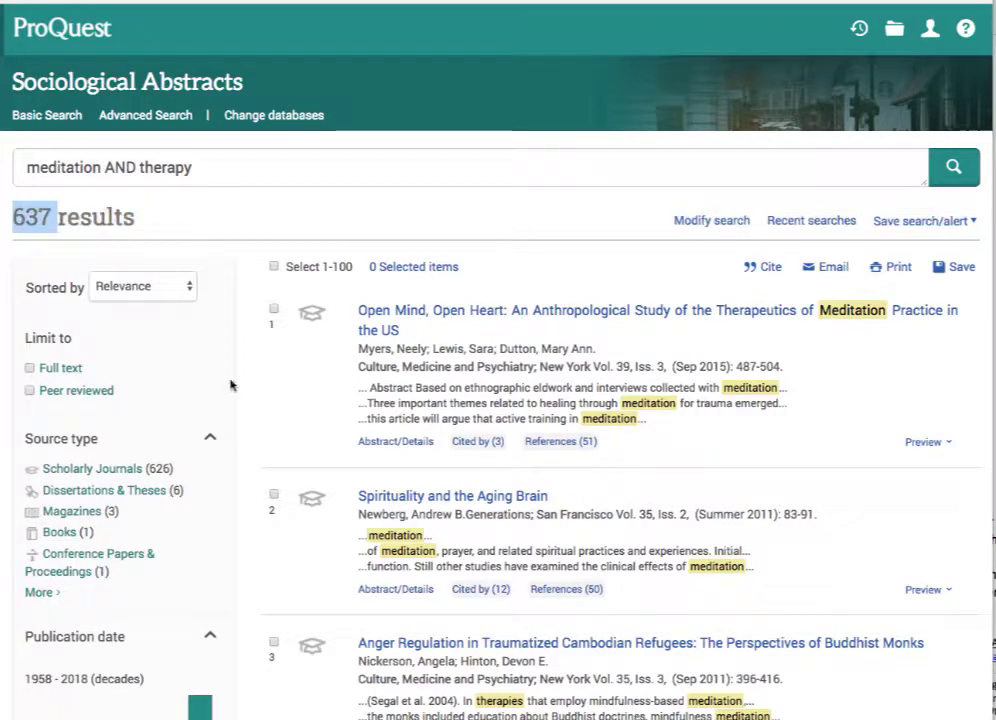
{"action": "scroll", "coordinate": [265, 413], "scroll_direction": "down", "scroll_amount": 4}
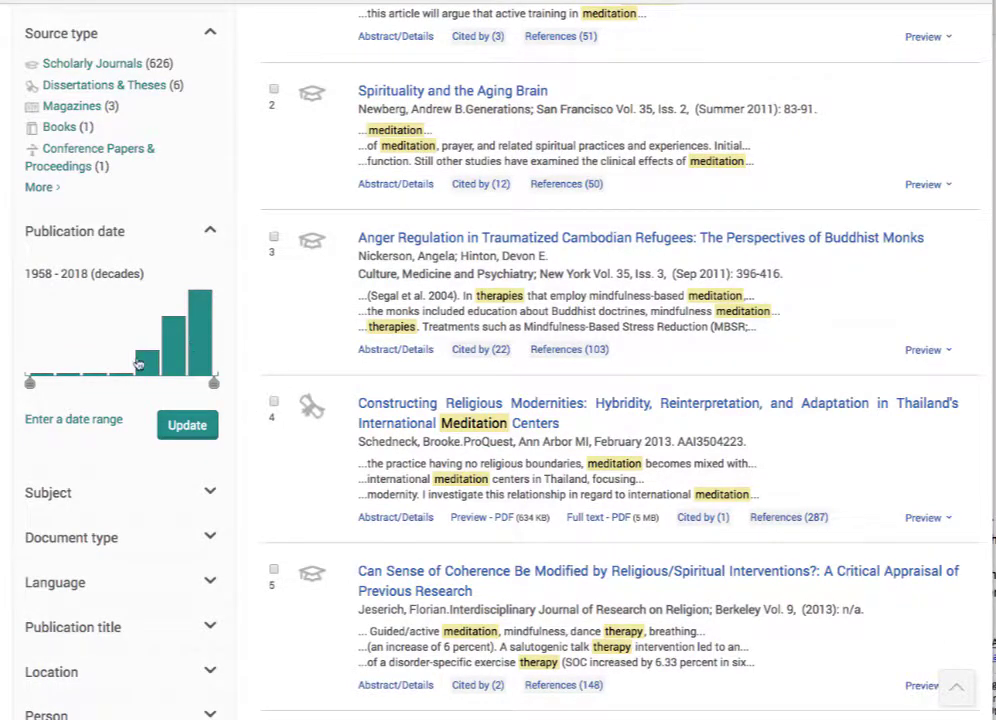
{"action": "scroll", "coordinate": [250, 495], "scroll_direction": "down", "scroll_amount": 2}
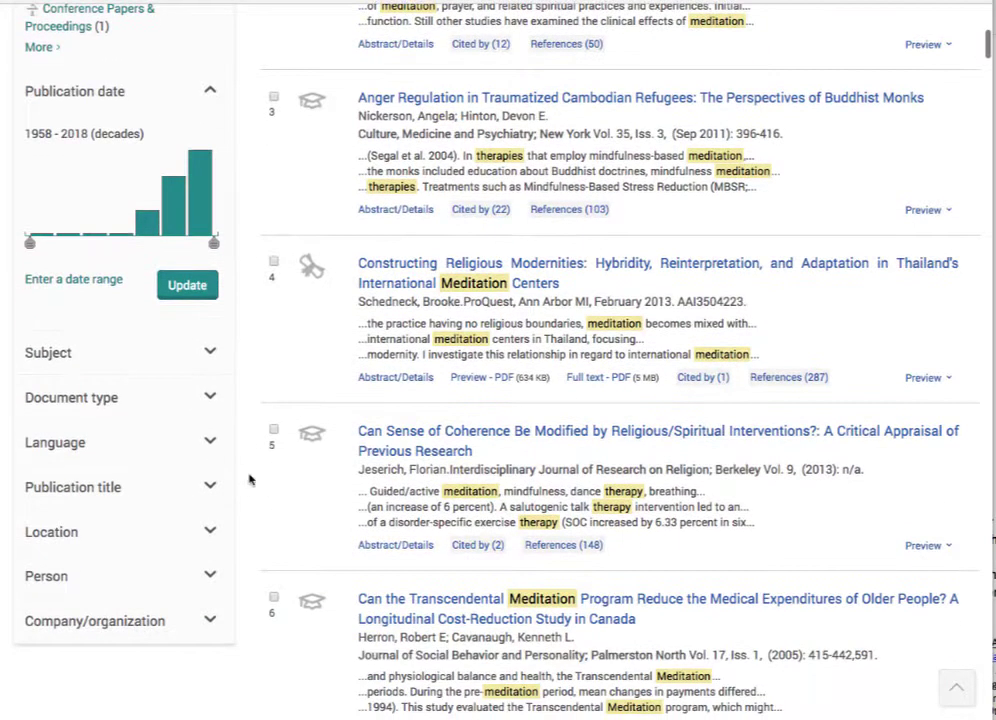
{"action": "left_click", "coordinate": [208, 353]}
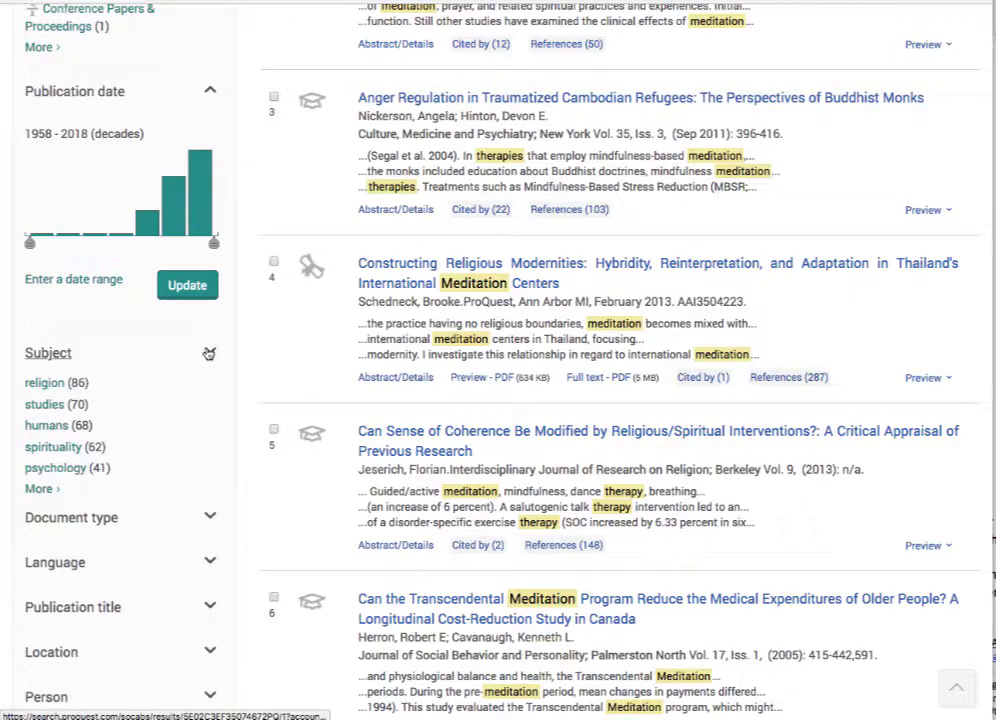
Step: Open the full Subject list and scroll through it looking for college students
{"action": "left_click", "coordinate": [39, 490]}
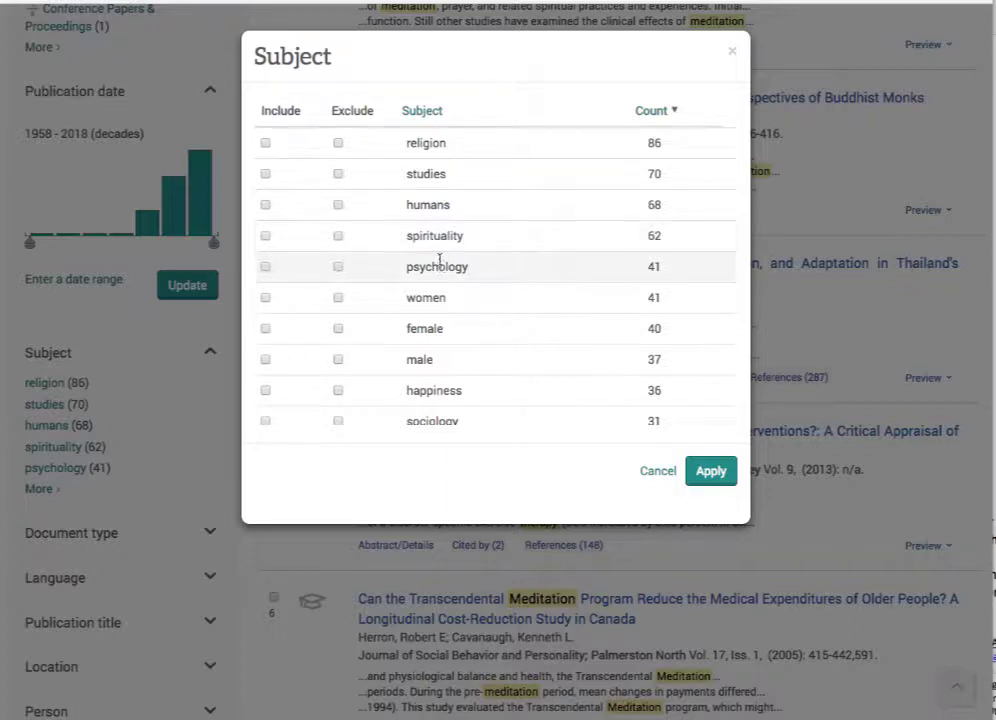
{"action": "scroll", "coordinate": [488, 290], "scroll_direction": "down", "scroll_amount": 1}
{"action": "scroll", "coordinate": [489, 291], "scroll_direction": "down", "scroll_amount": 2}
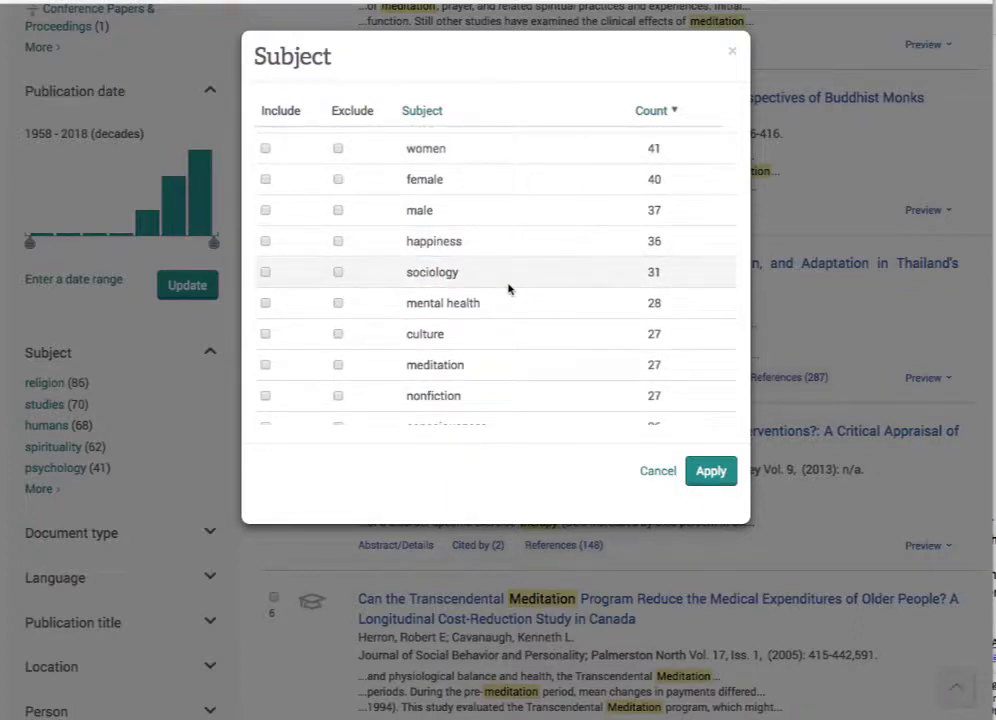
{"action": "scroll", "coordinate": [531, 302], "scroll_direction": "down", "scroll_amount": 1}
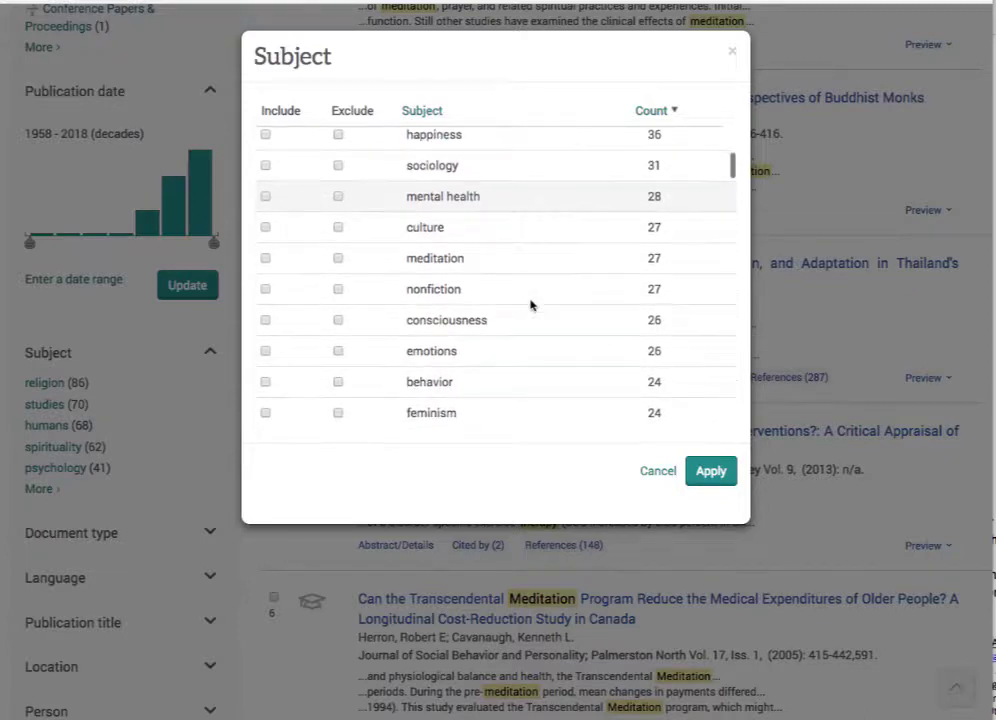
{"action": "scroll", "coordinate": [531, 305], "scroll_direction": "down", "scroll_amount": 2}
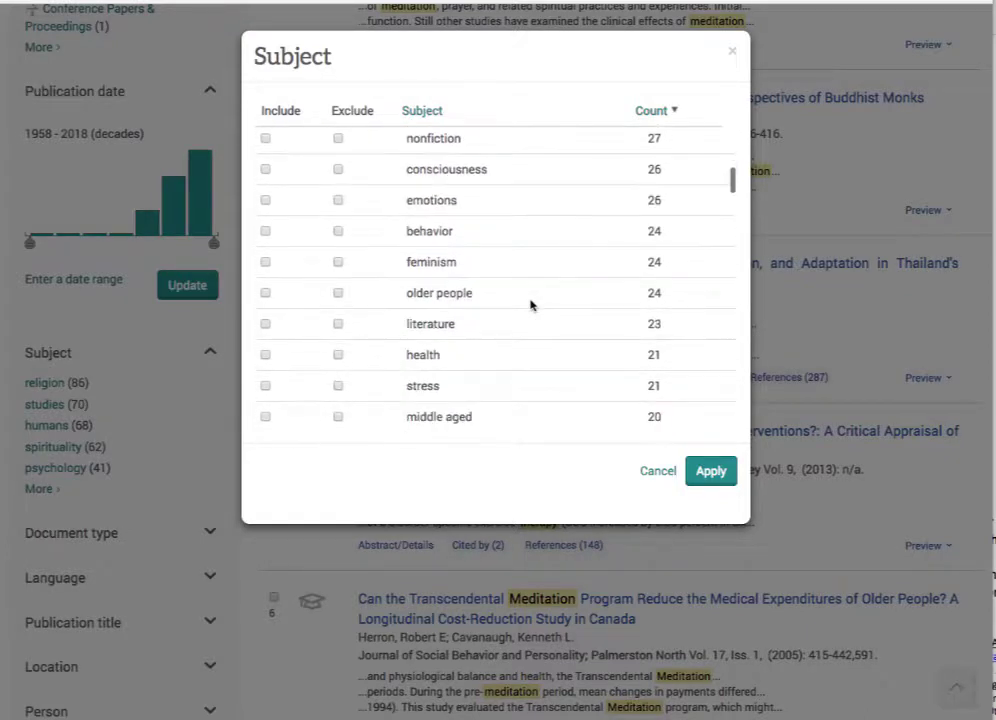
{"action": "scroll", "coordinate": [531, 305], "scroll_direction": "down", "scroll_amount": 1}
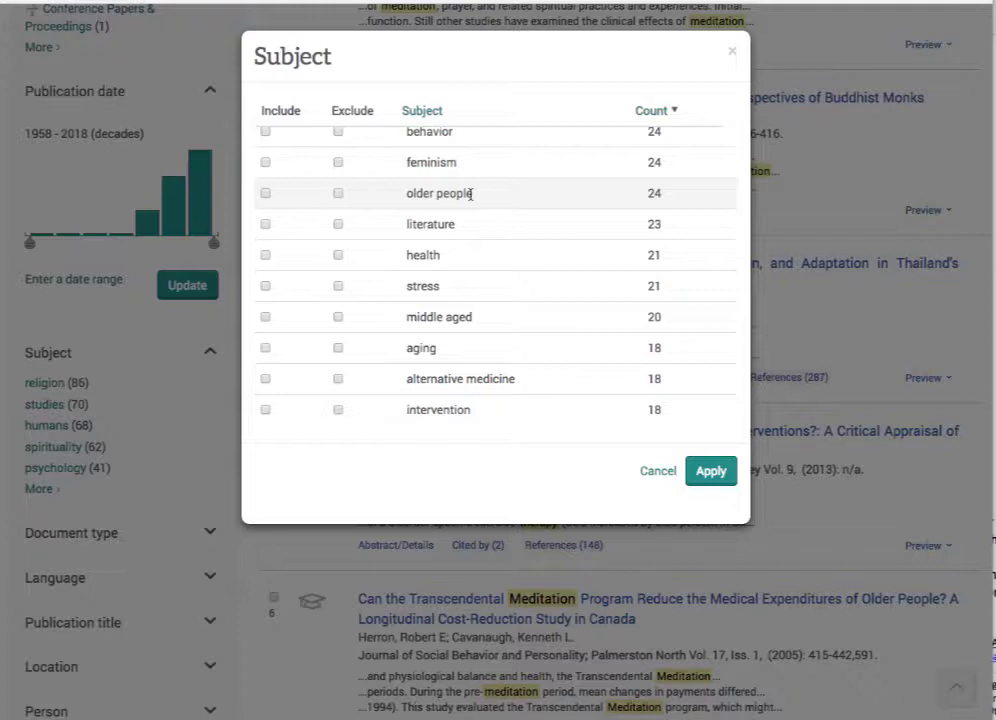
{"action": "scroll", "coordinate": [527, 313], "scroll_direction": "down", "scroll_amount": 1}
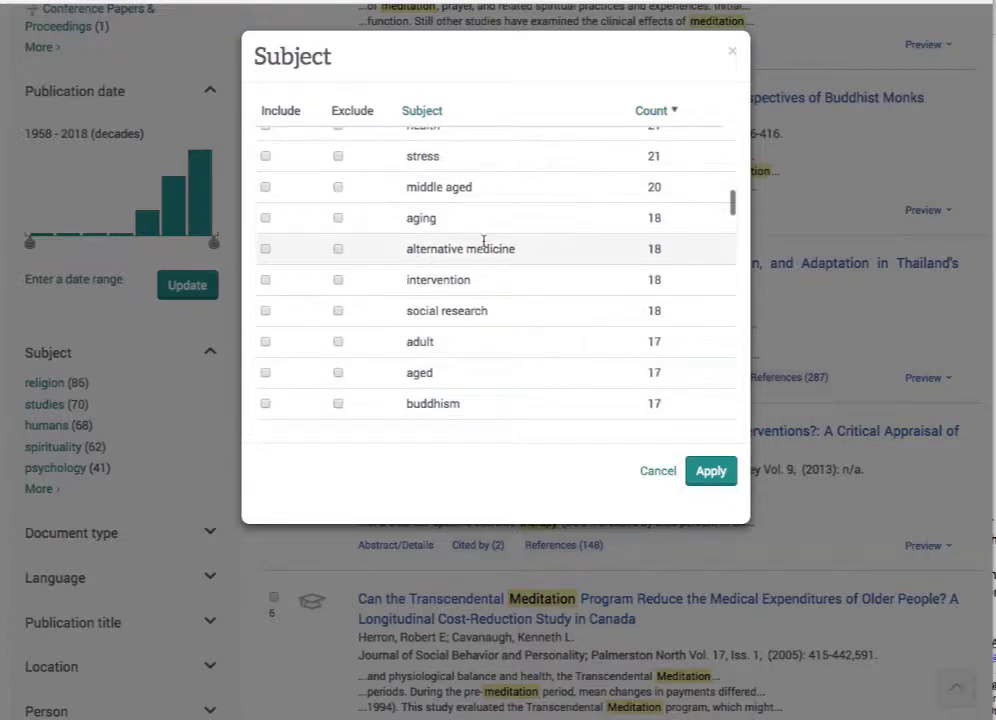
{"action": "scroll", "coordinate": [529, 276], "scroll_direction": "down", "scroll_amount": 1}
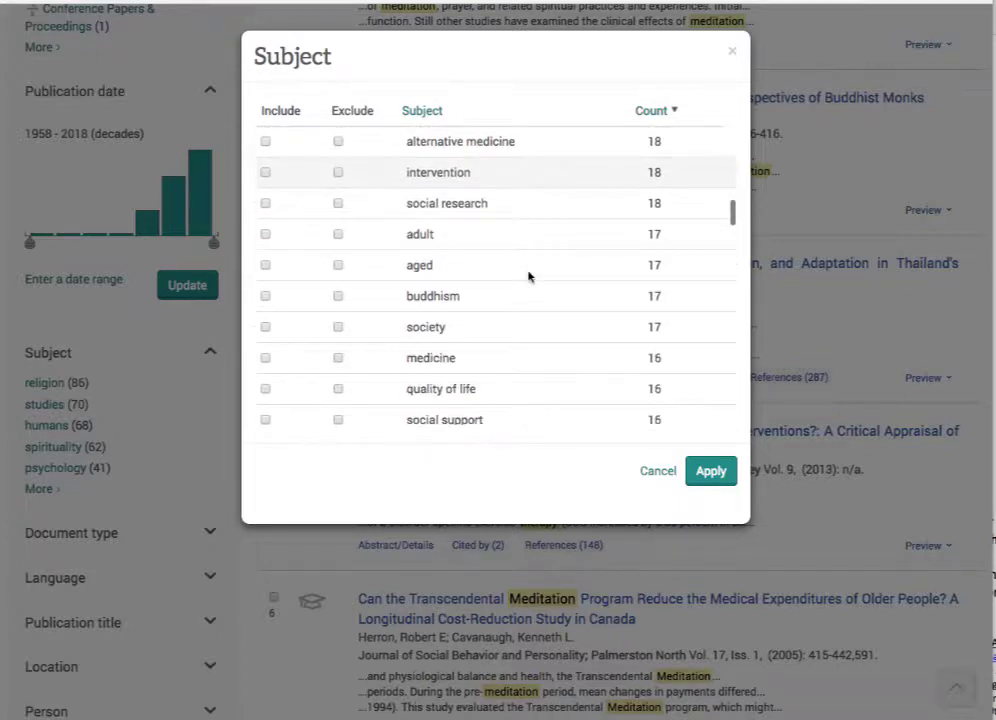
{"action": "scroll", "coordinate": [471, 299], "scroll_direction": "down", "scroll_amount": 1}
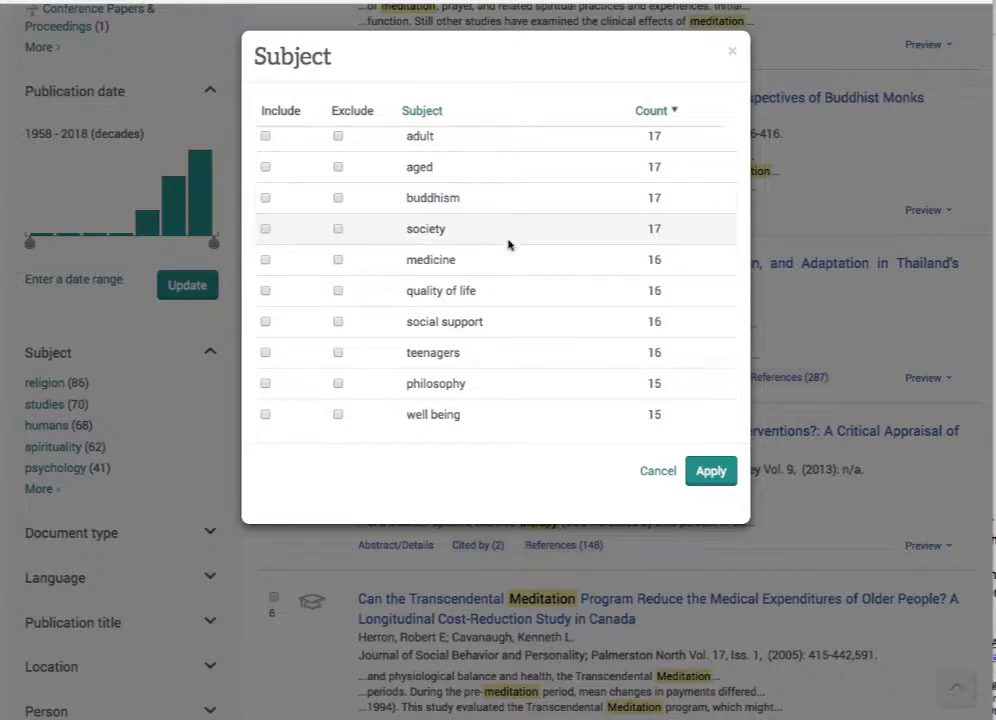
{"action": "scroll", "coordinate": [530, 300], "scroll_direction": "down", "scroll_amount": 1}
{"action": "scroll", "coordinate": [540, 311], "scroll_direction": "down", "scroll_amount": 1}
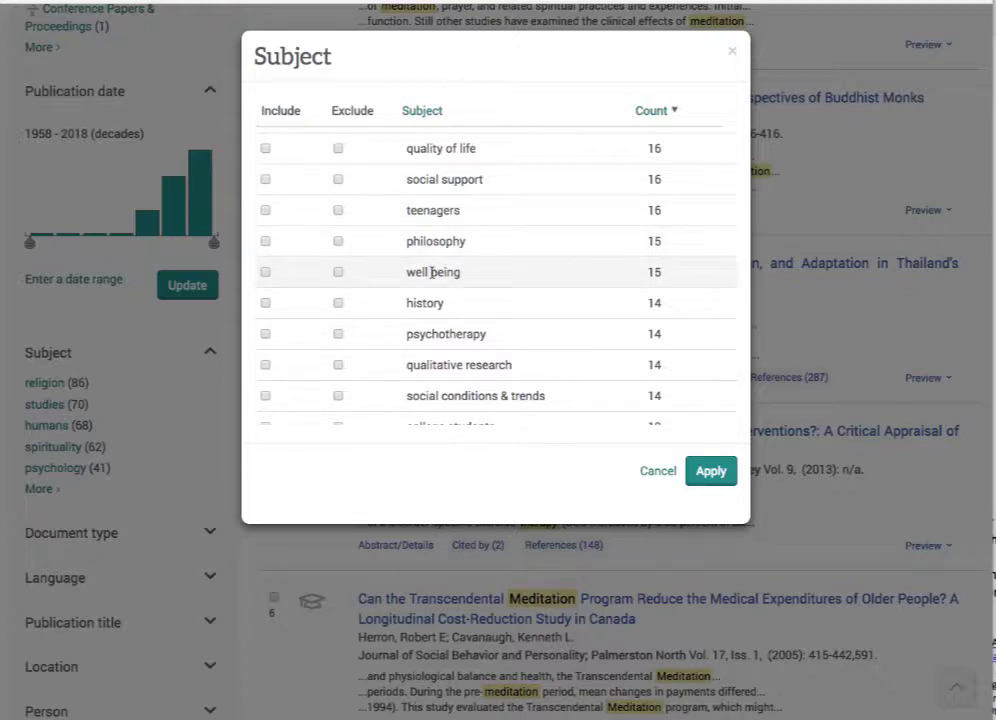
{"action": "scroll", "coordinate": [529, 282], "scroll_direction": "down", "scroll_amount": 1}
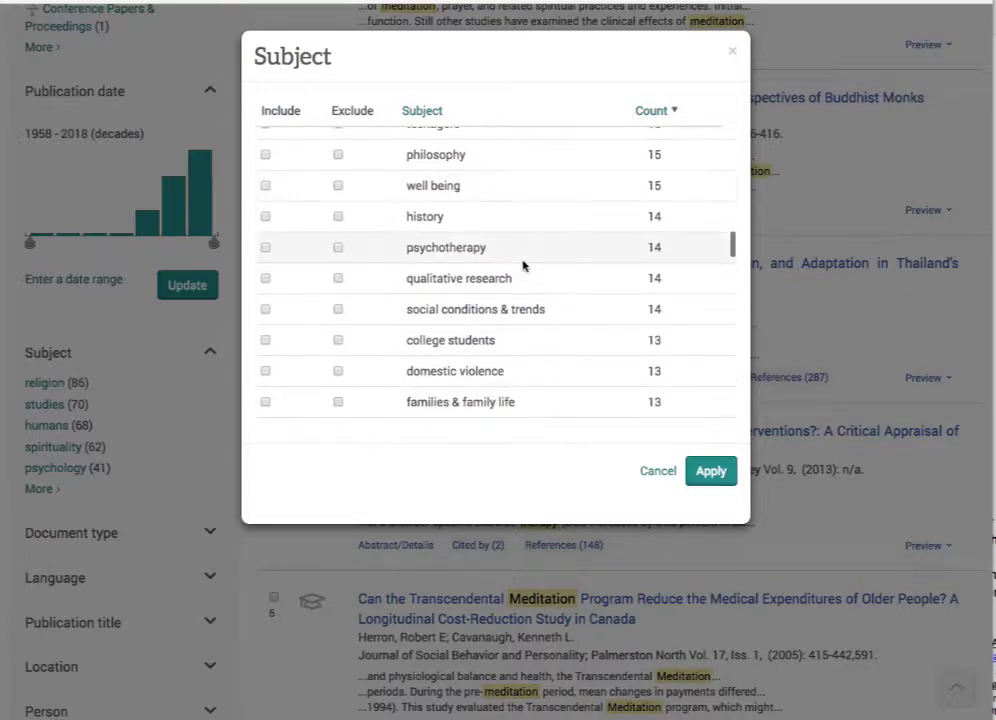
{"action": "scroll", "coordinate": [516, 282], "scroll_direction": "down", "scroll_amount": 1}
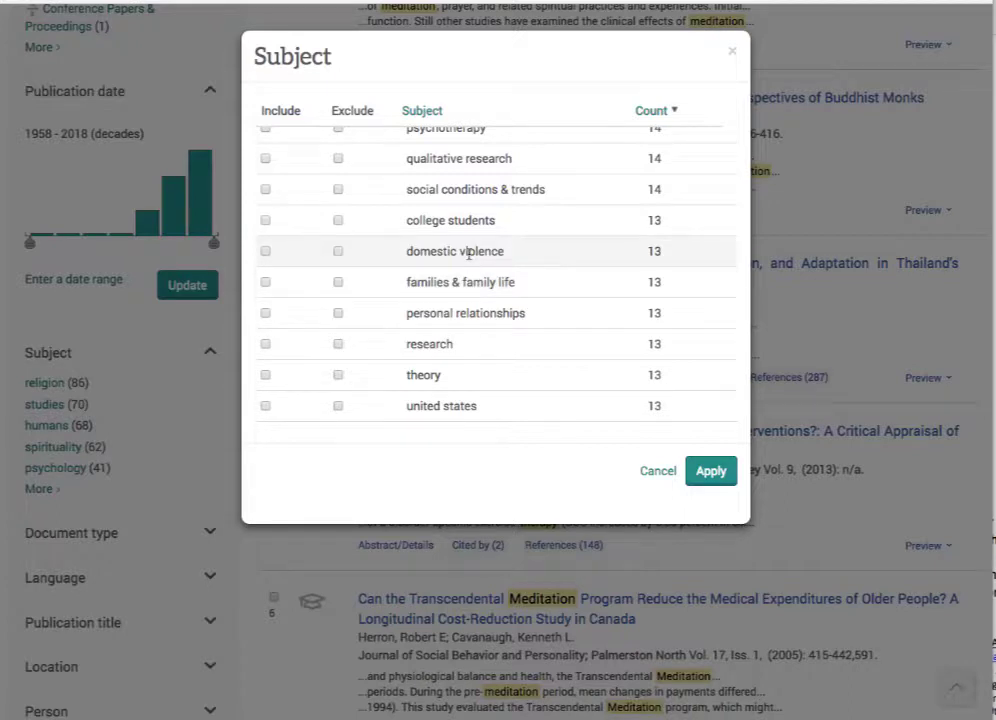
{"action": "scroll", "coordinate": [520, 287], "scroll_direction": "down", "scroll_amount": 1}
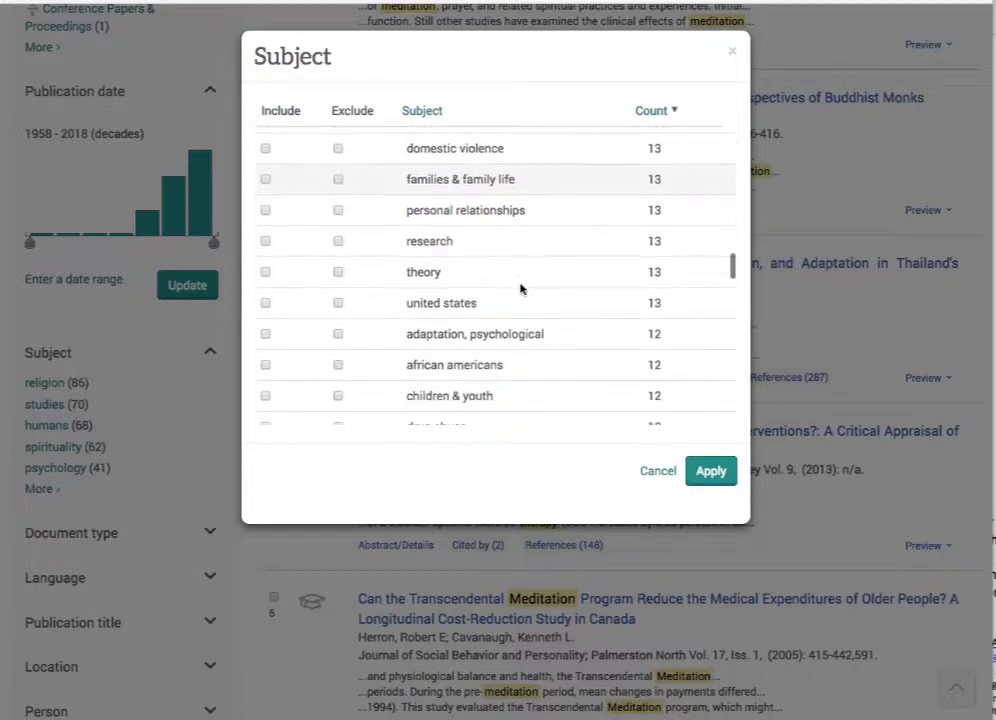
Step: Include the college students (13) subject and apply the filter
{"action": "scroll", "coordinate": [536, 260], "scroll_direction": "up", "scroll_amount": 2}
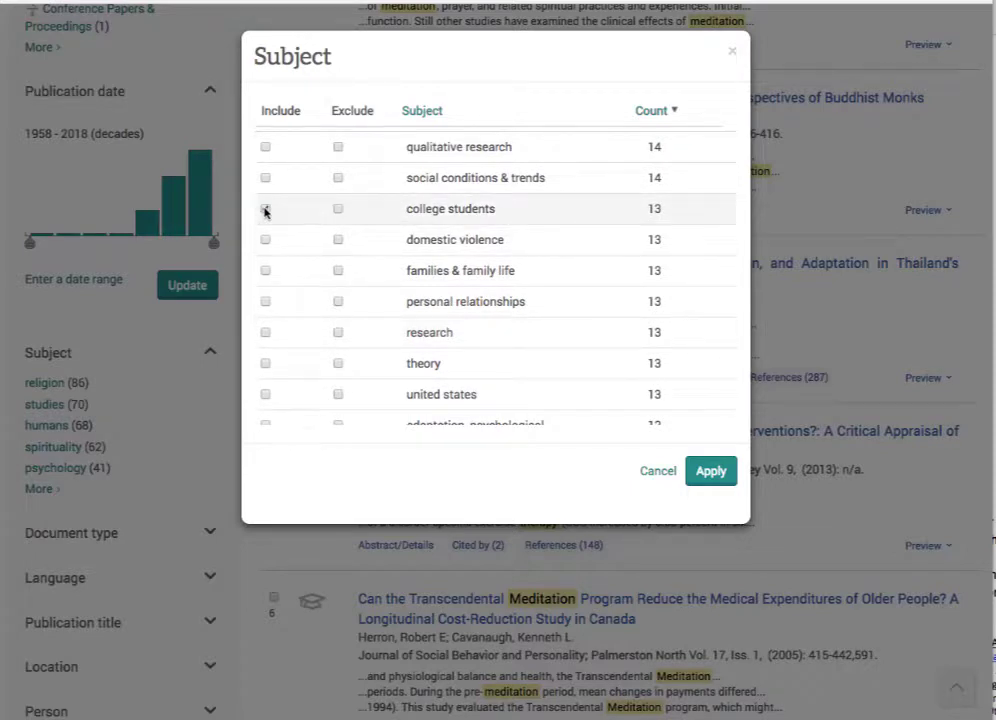
{"action": "left_click", "coordinate": [265, 209]}
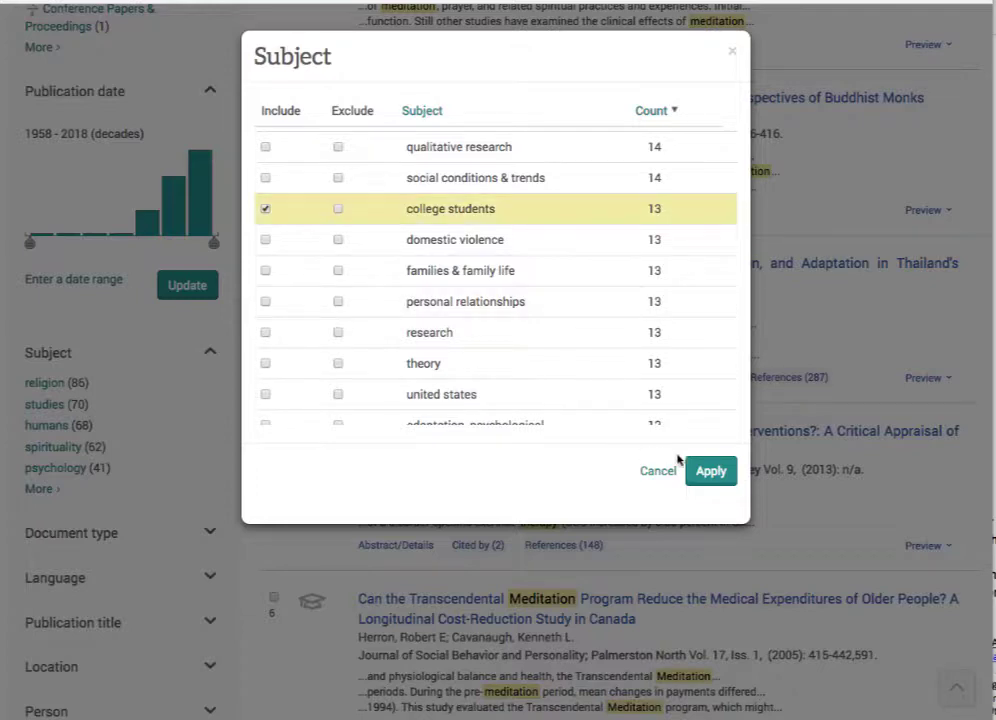
{"action": "left_click", "coordinate": [711, 471]}
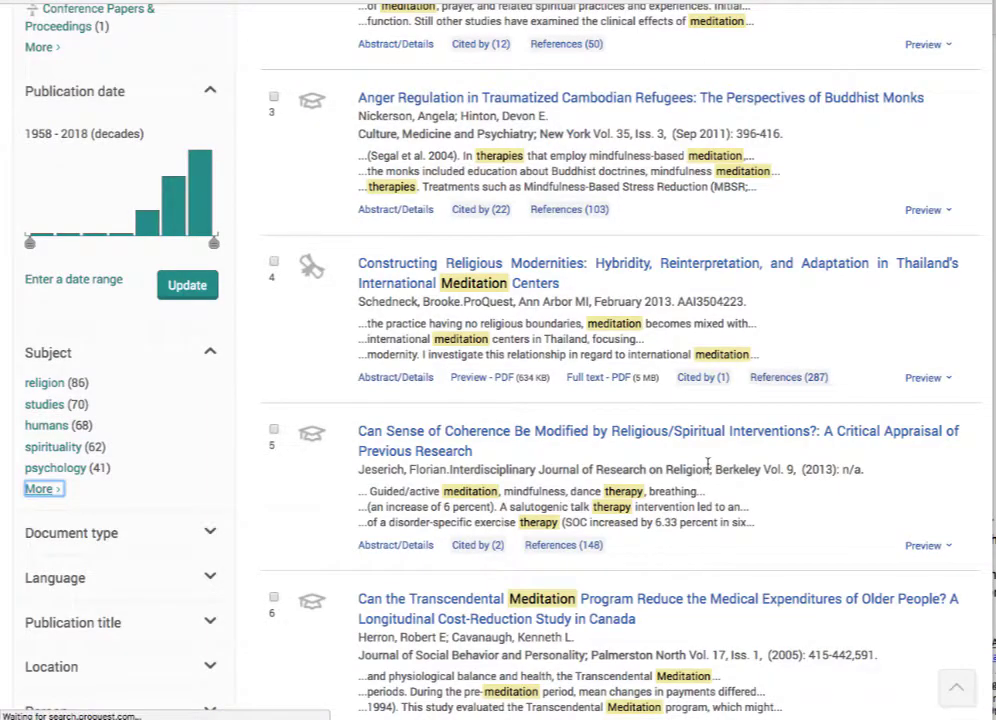
Step: Scroll the 13 results and open result 5, the Environmental Scan article on campus mindfulness interventions
{"action": "scroll", "coordinate": [677, 437], "scroll_direction": "down", "scroll_amount": 3}
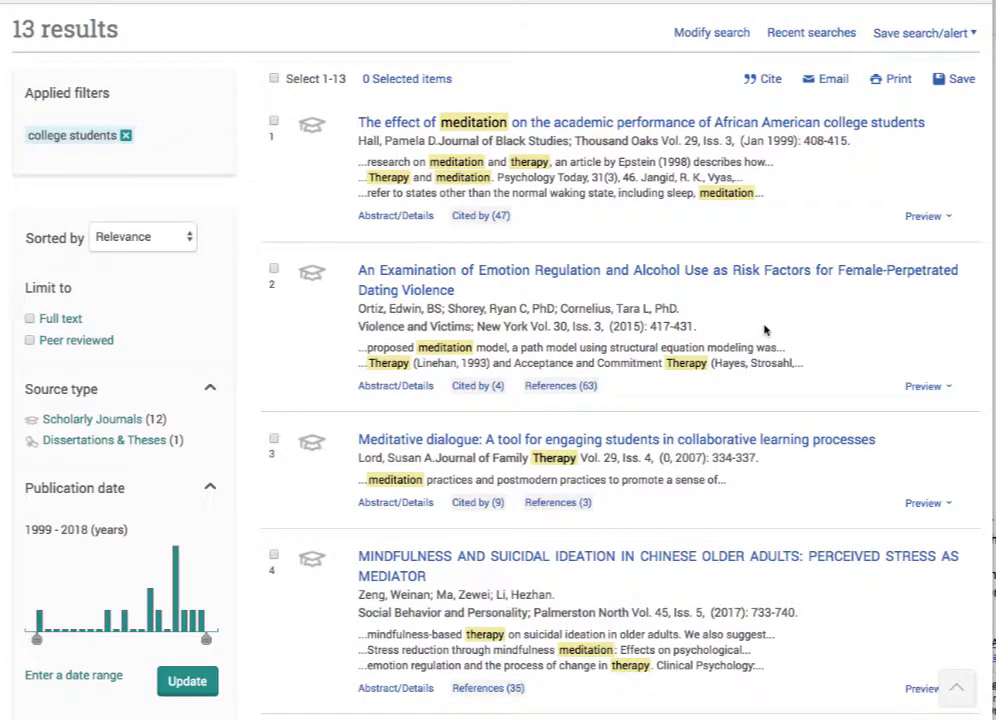
{"action": "scroll", "coordinate": [764, 330], "scroll_direction": "down", "scroll_amount": 2}
{"action": "scroll", "coordinate": [631, 409], "scroll_direction": "down", "scroll_amount": 2}
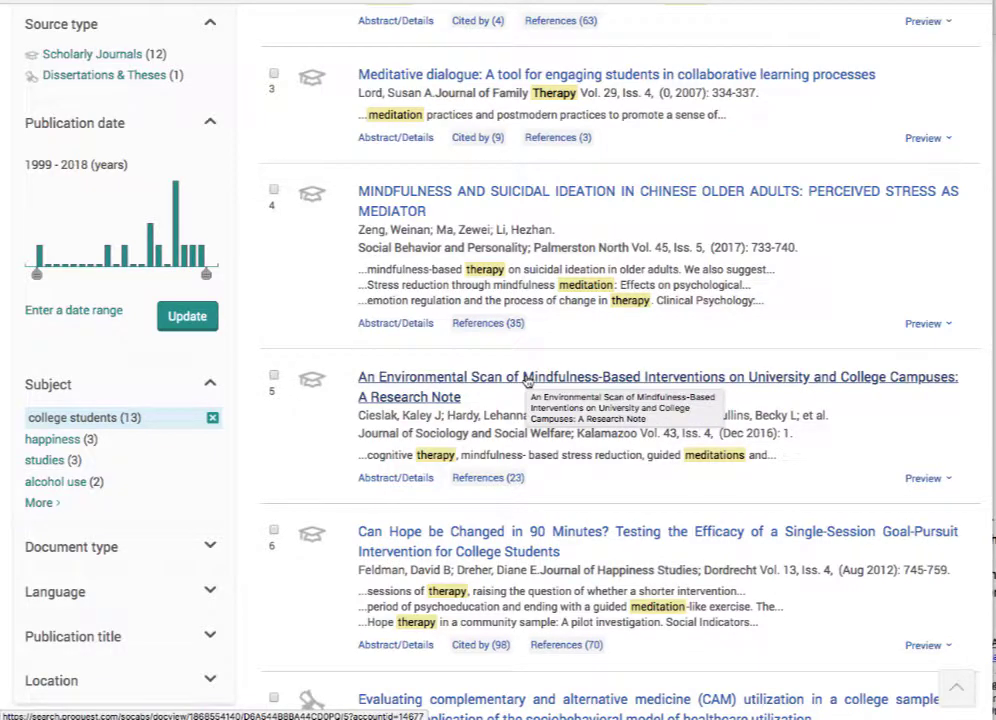
{"action": "left_click", "coordinate": [525, 381]}
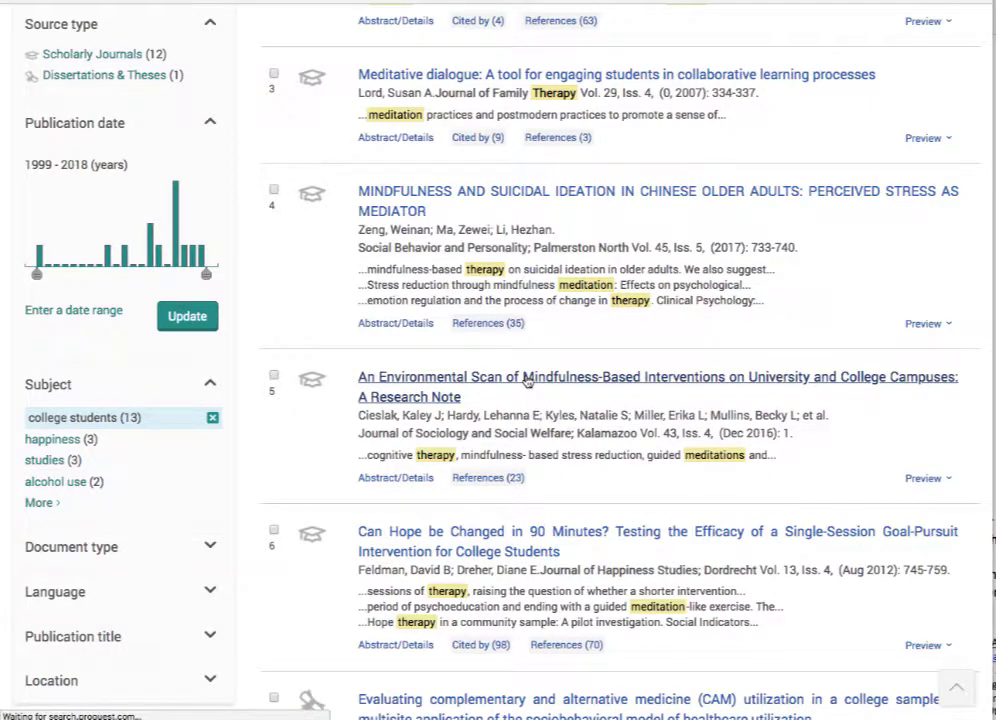